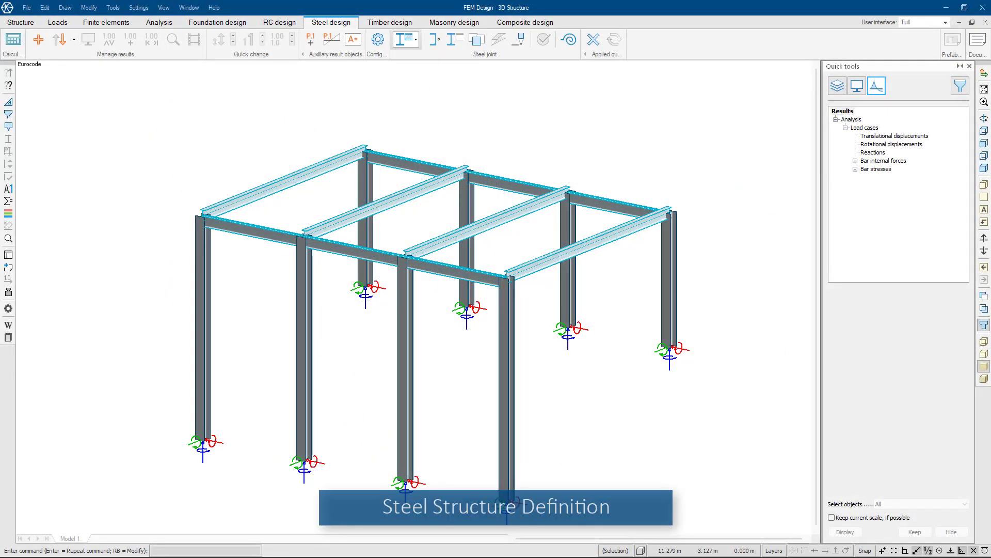
# - Orbit the frame, display the My' moment diagram, and define steel joints at beam-column nodes
pyautogui.keyDown('shift'); pyautogui.moveTo(758, 378); pyautogui.dragTo(414, 400, button='middle'); pyautogui.keyUp('shift')
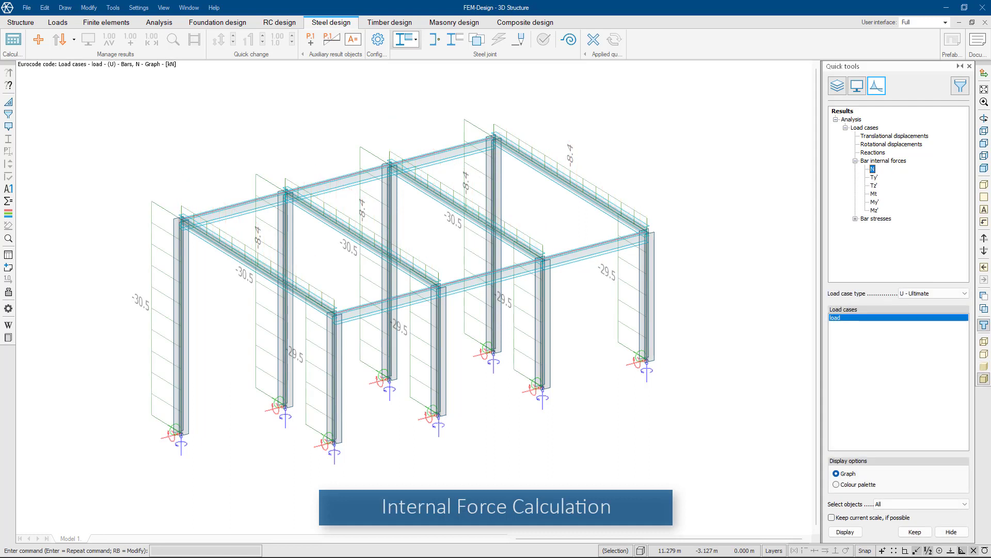
pyautogui.press('Down')
pyautogui.press('Down')
pyautogui.press('Down')
pyautogui.press('Down')
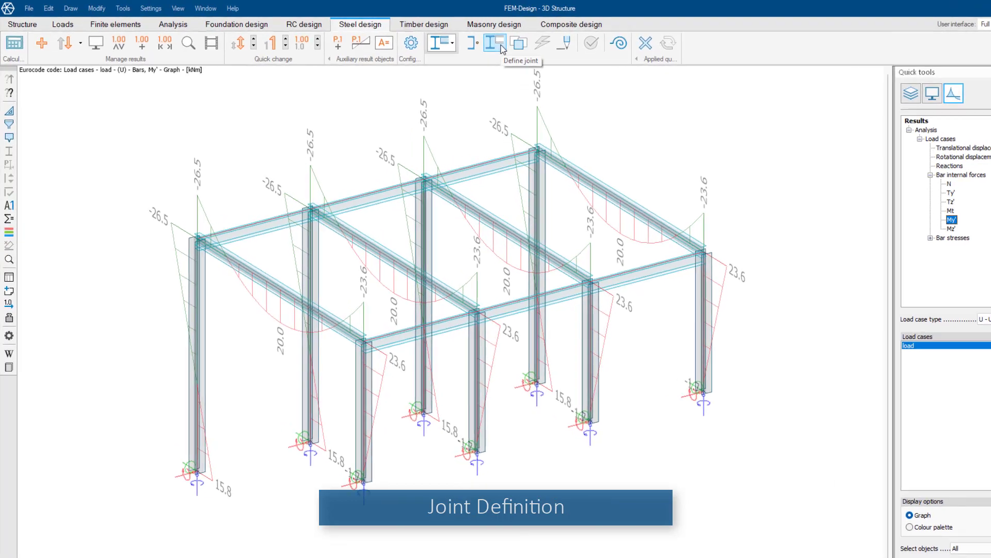
pyautogui.click(581, 48)
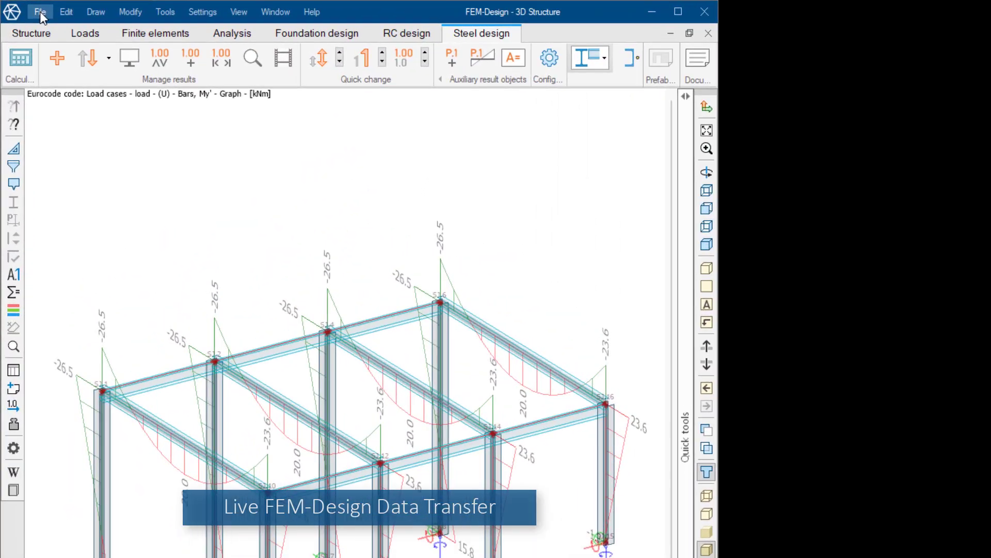
# - Export the frame and its joints to IDEA StatiCa Checkbot as project 'Steel Design'
pyautogui.click(40, 11)
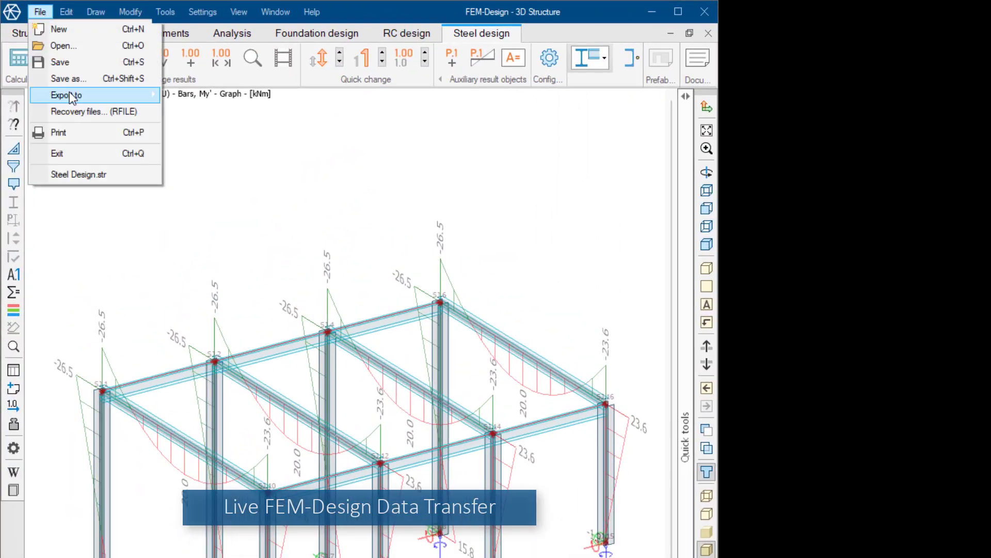
pyautogui.moveTo(67, 95)
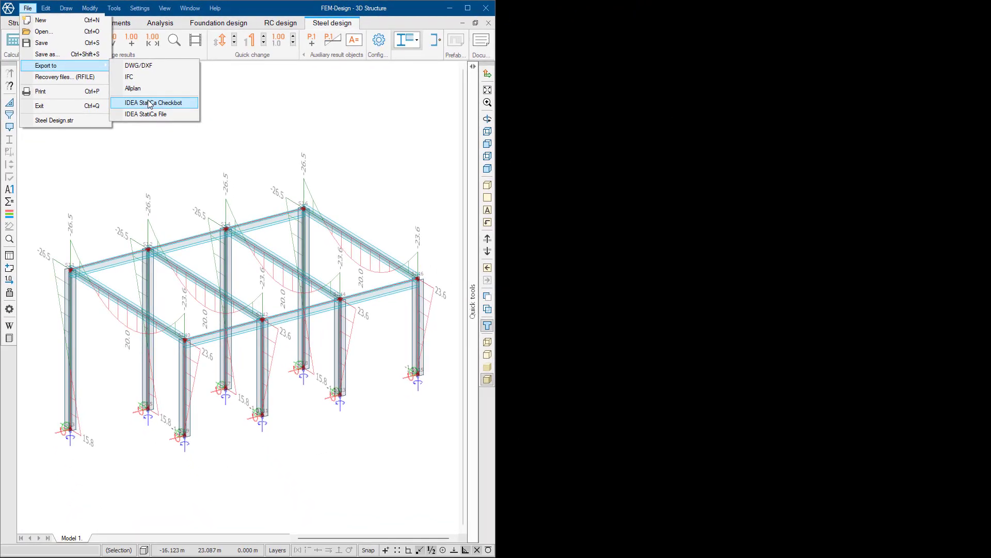
pyautogui.click(148, 100)
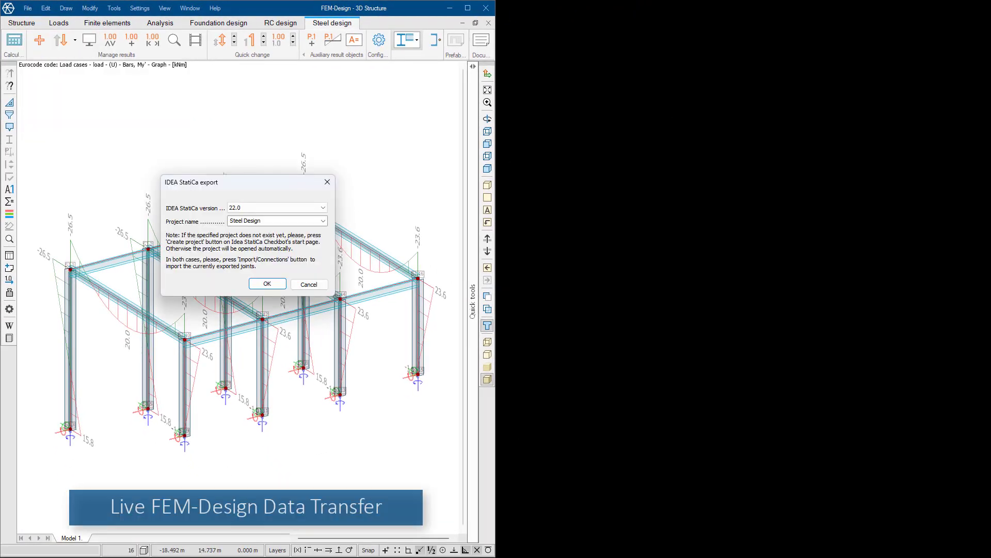
pyautogui.click(267, 284)
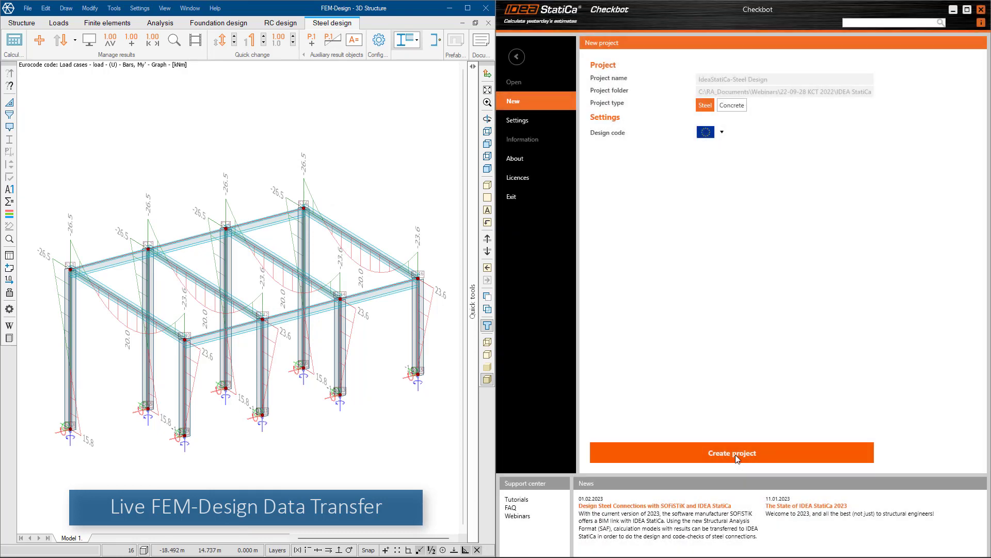
# - Create the Checkbot project from the exported FEM-Design frame
pyautogui.click(736, 458)
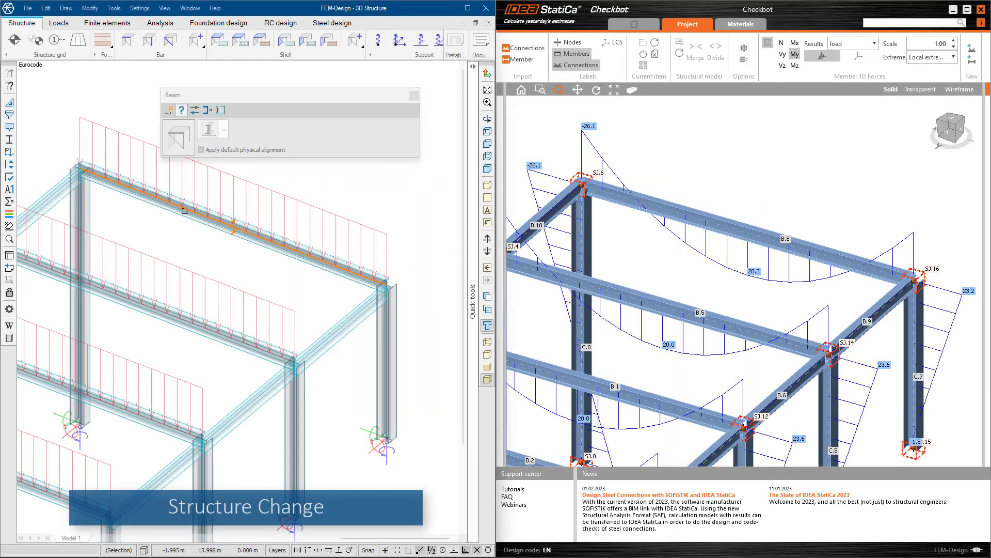
# - Change the edge beam's section to a KKR 300x200x10 hollow section
pyautogui.click(183, 211)
pyautogui.click(142, 265)
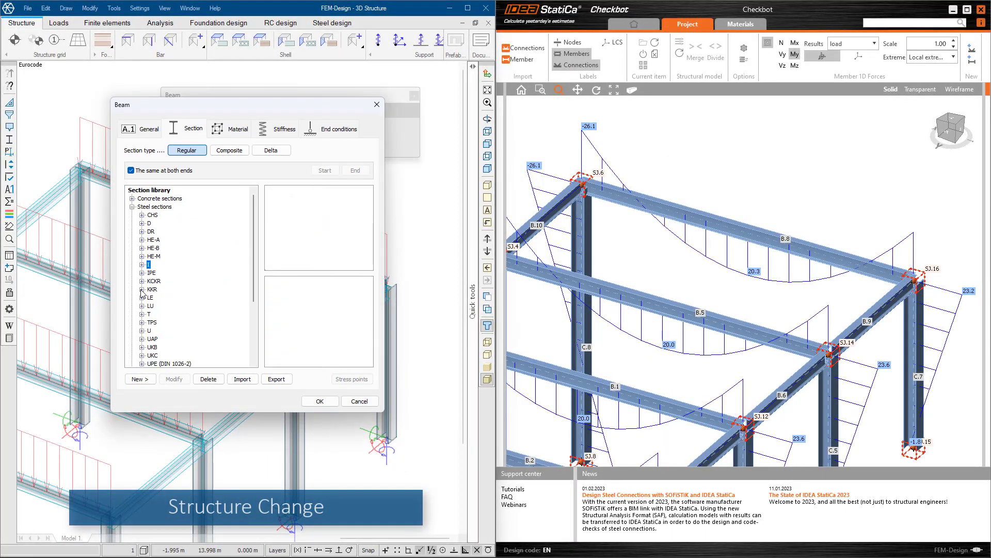
pyautogui.click(142, 289)
pyautogui.click(173, 338)
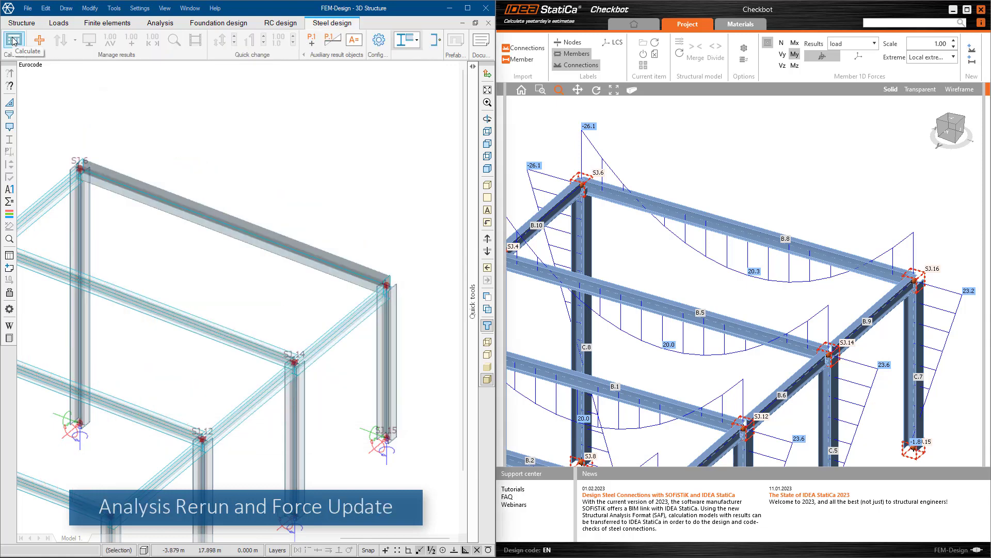
# - Rerun the analysis with load cases included
pyautogui.click(13, 41)
pyautogui.click(123, 192)
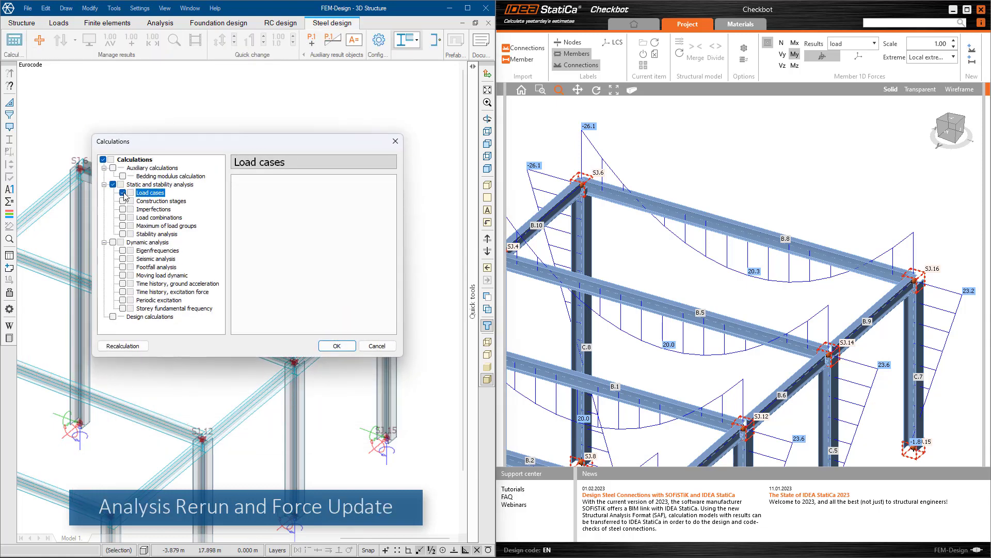
pyautogui.click(337, 346)
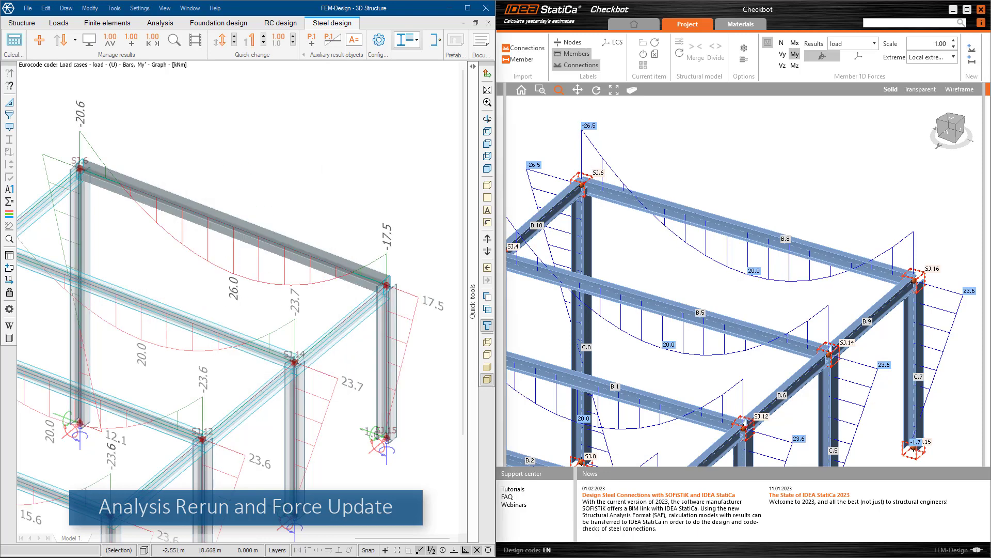
# - Synchronize all Checkbot items with FEM-Design's new section and internal forces
pyautogui.click(684, 60)
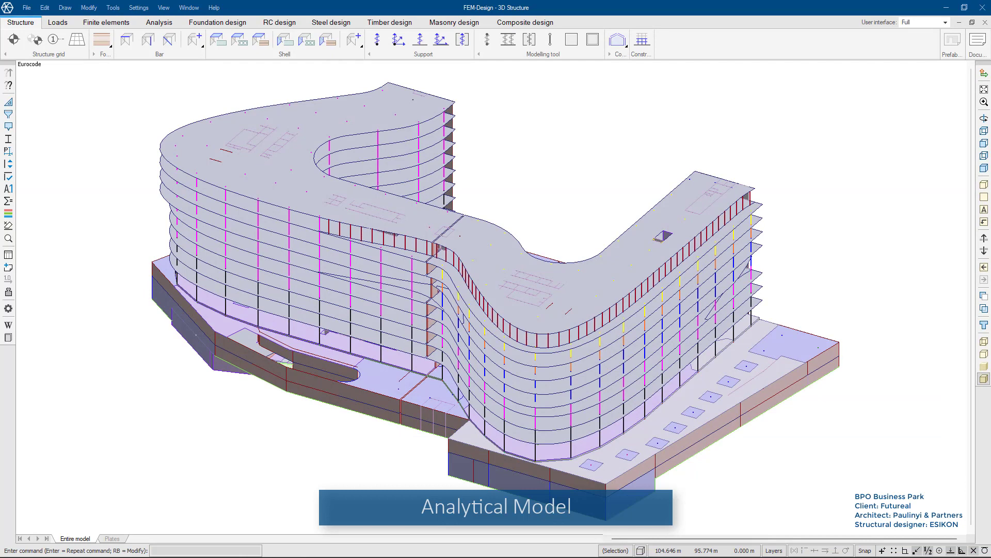
# - Switch the BPO Business Park building to physical view display
pyautogui.click(983, 326)
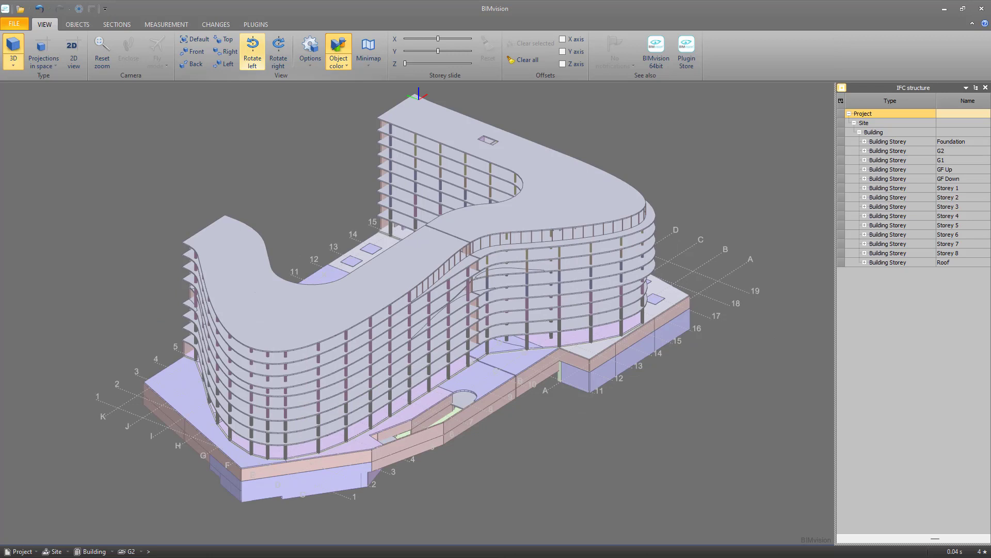
# - Select the curved roof slab in the BIMvision 3D view
pyautogui.click(245, 262)
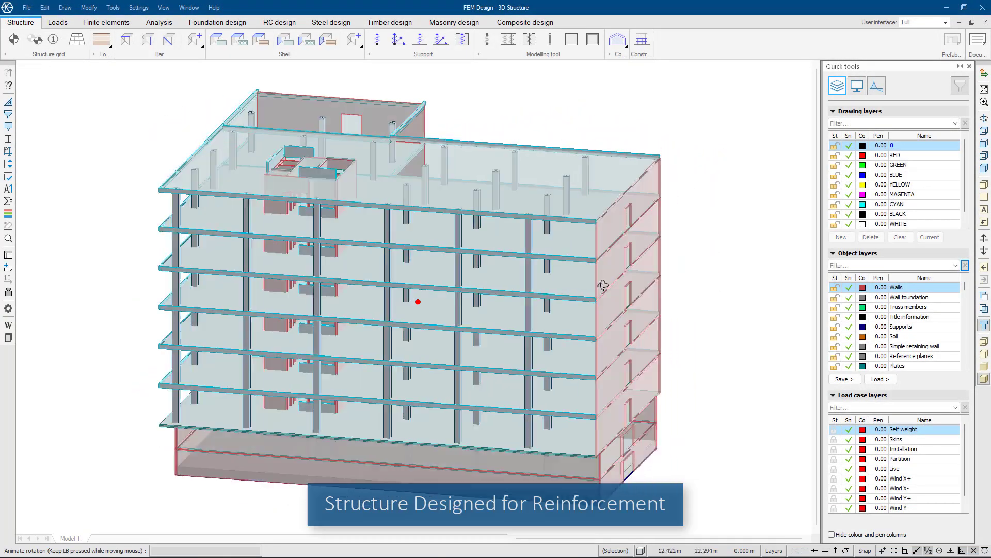
# - Show only storey 1FF, then rotate the reinforced P2 column view
pyautogui.moveTo(591, 285)
pyautogui.mouseDown()
pyautogui.moveTo(323, 283)
pyautogui.moveTo(282, 293)
pyautogui.mouseUp()
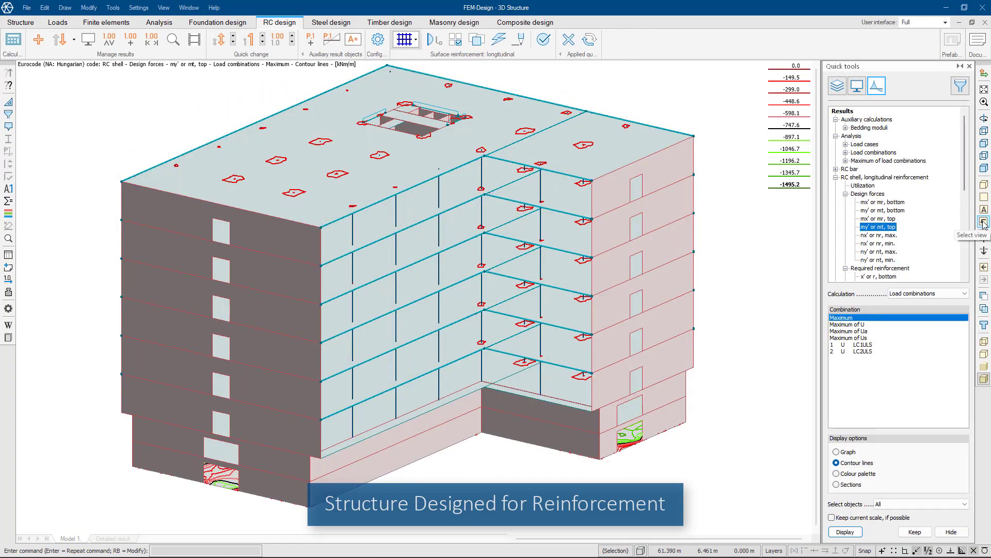
pyautogui.click(984, 224)
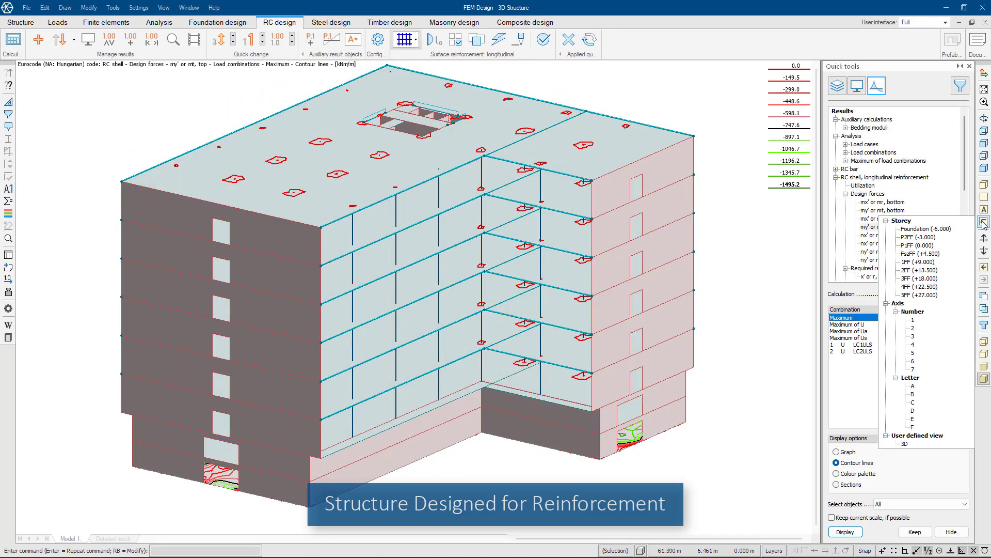
pyautogui.click(918, 262)
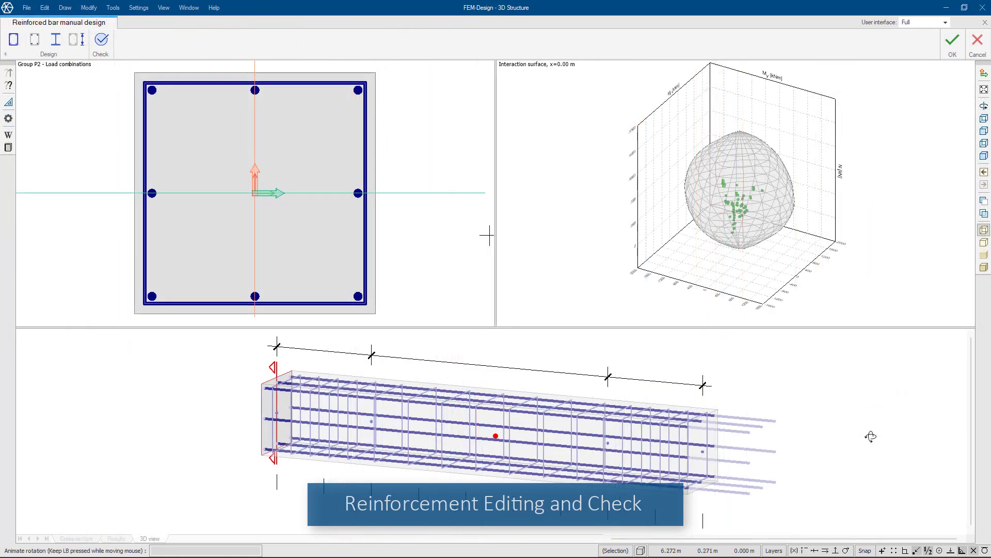
pyautogui.moveTo(871, 436)
pyautogui.mouseDown()
pyautogui.moveTo(755, 410)
pyautogui.moveTo(446, 423)
pyautogui.moveTo(423, 451)
pyautogui.mouseUp()
# - Check the P2 column's longitudinal bar and stirrup settings, then export to Allplan
pyautogui.doubleClick(421, 451)
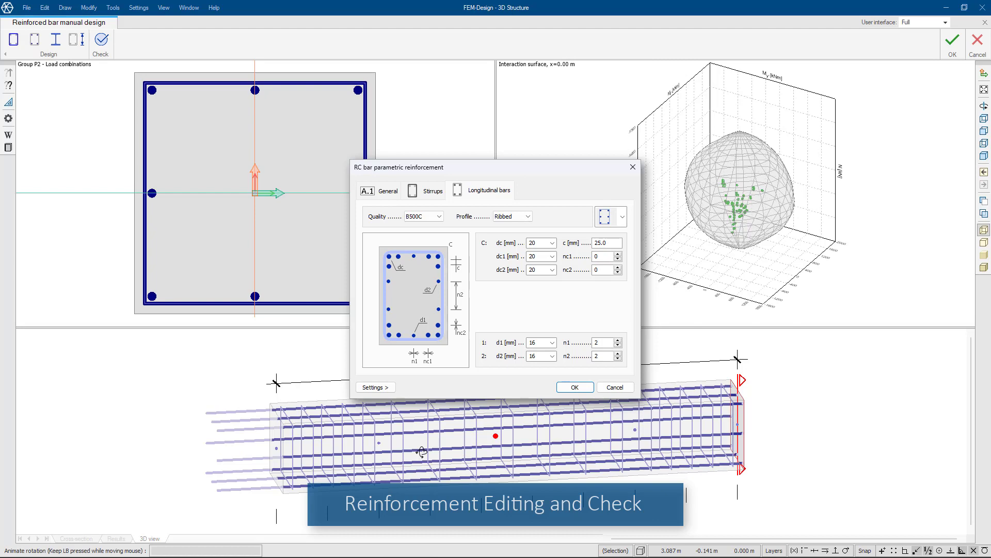
pyautogui.hotkey('ctrl', 'shift', 'Tab')
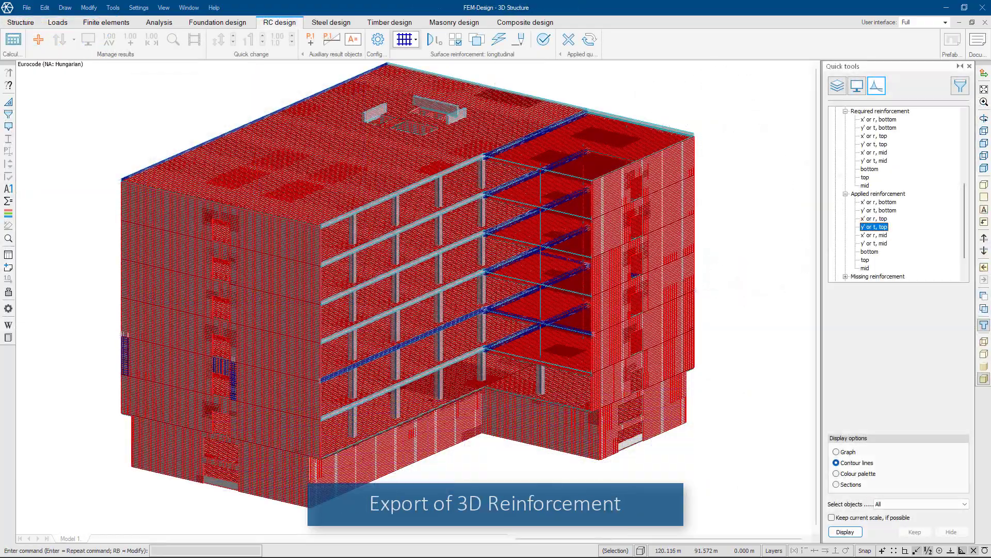
pyautogui.click(27, 7)
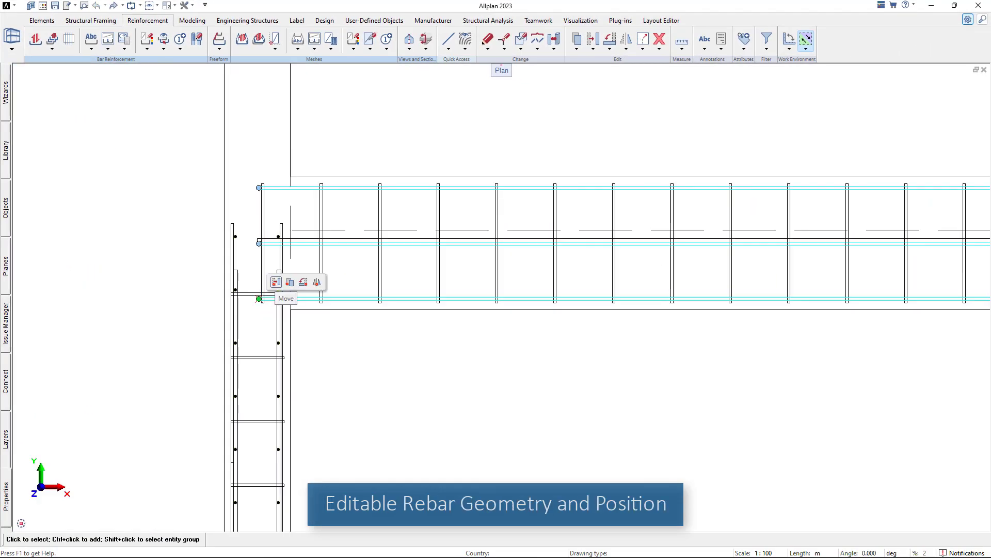
# - Move the selected bars by dx -0.131 m and set placement 43 to show all bars
pyautogui.click(276, 281)
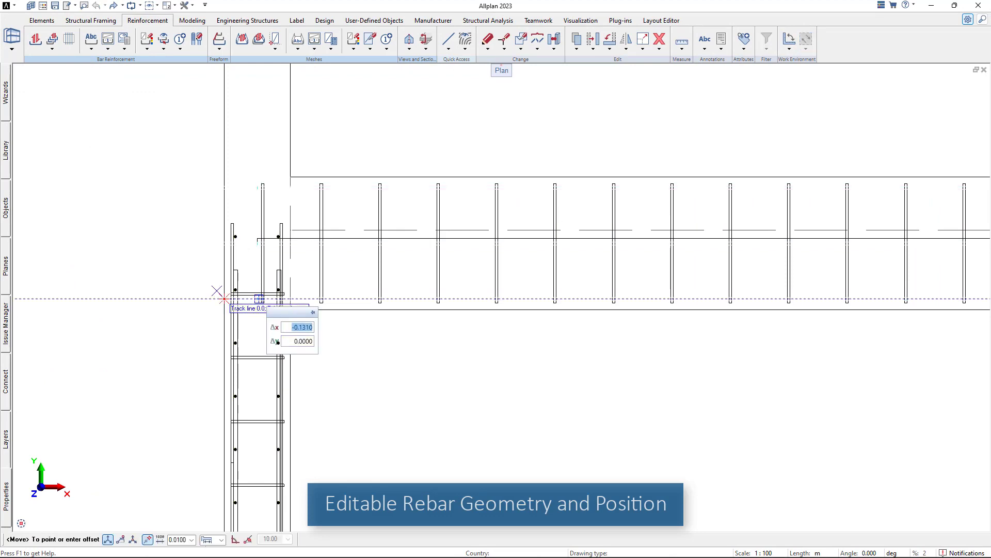
pyautogui.press('Return')
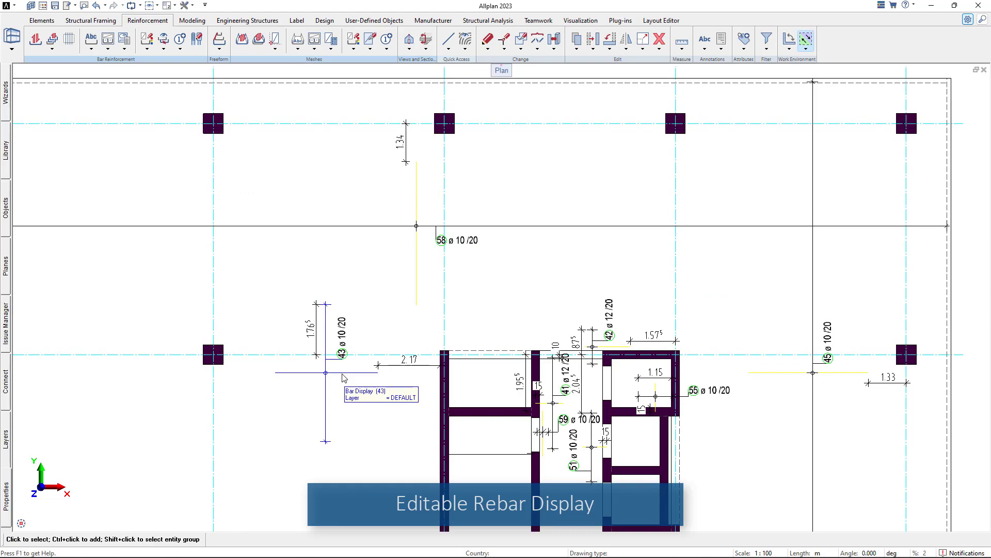
pyautogui.rightClick(343, 378)
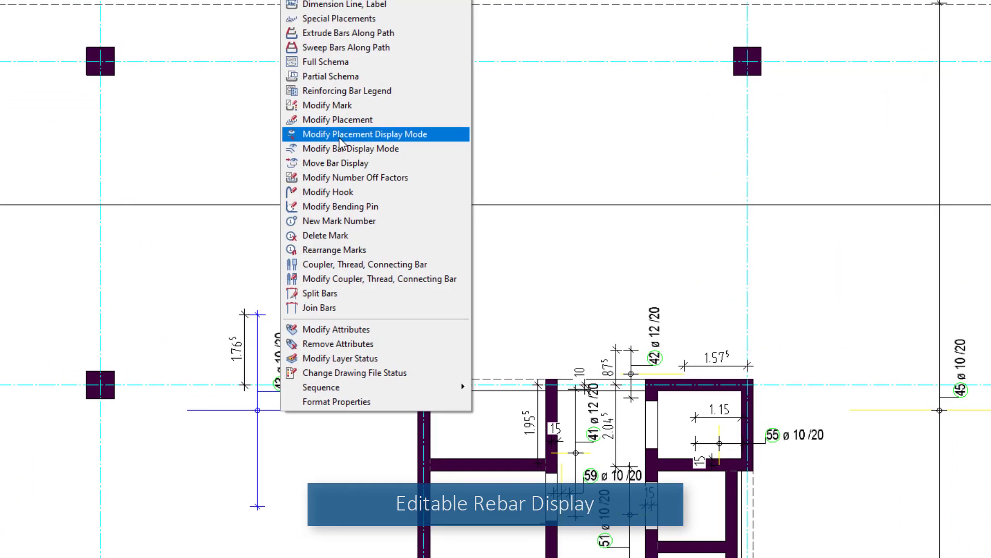
pyautogui.click(339, 136)
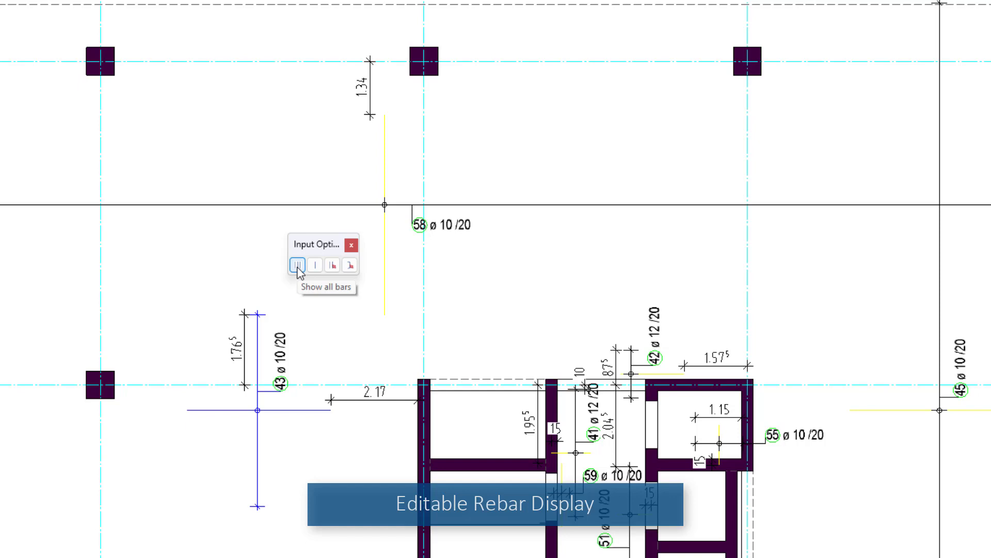
pyautogui.click(298, 266)
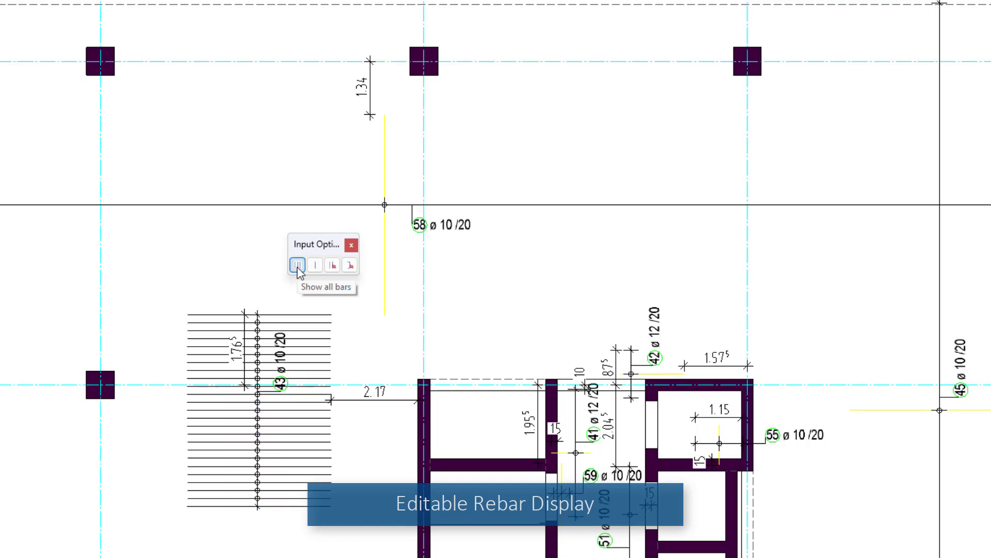